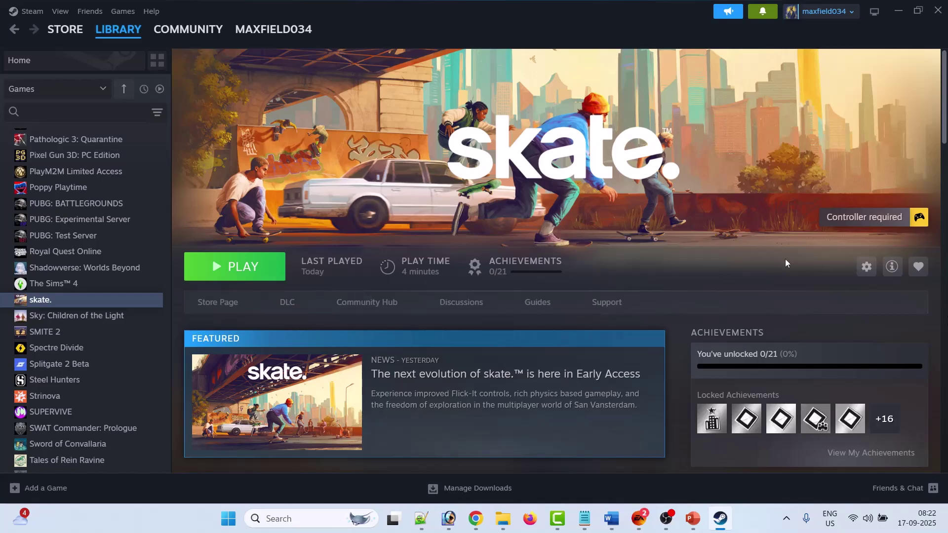
# Switch to PowerPoint and show slide 2, highlighting the 'Uninstall & Re-Install EA AntiCheat' heading.
pyautogui.hotkey('alt', 'Tab')
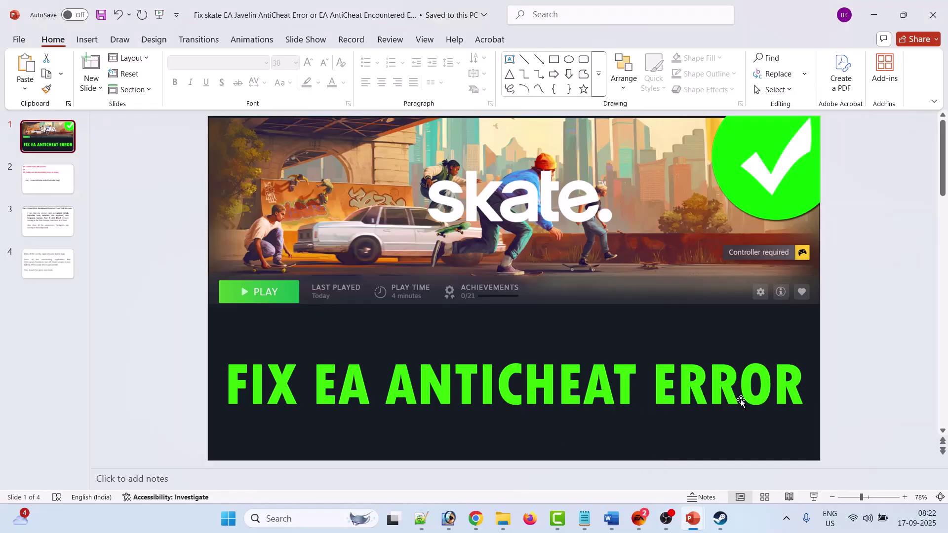
pyautogui.scroll(-1, 564, 218)
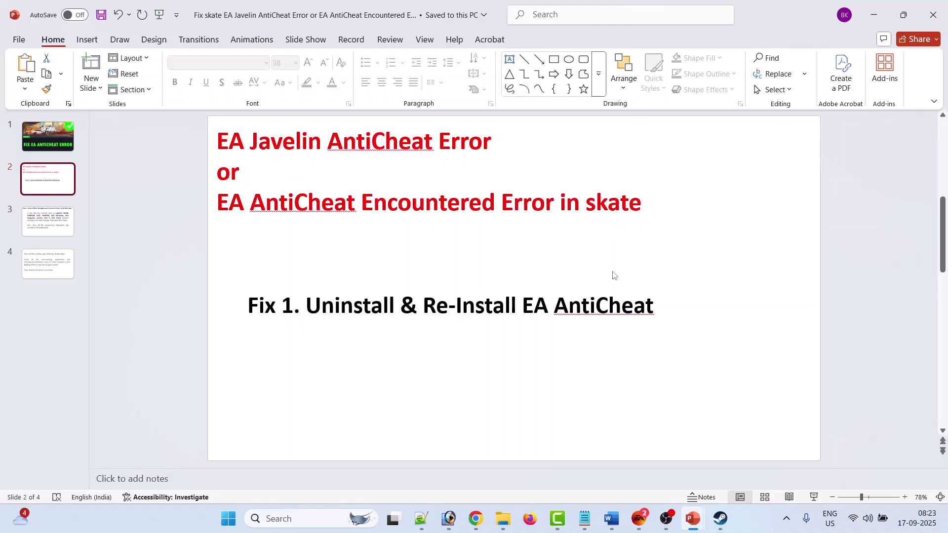
pyautogui.moveTo(307, 310); pyautogui.dragTo(618, 307)
pyautogui.click(604, 405)
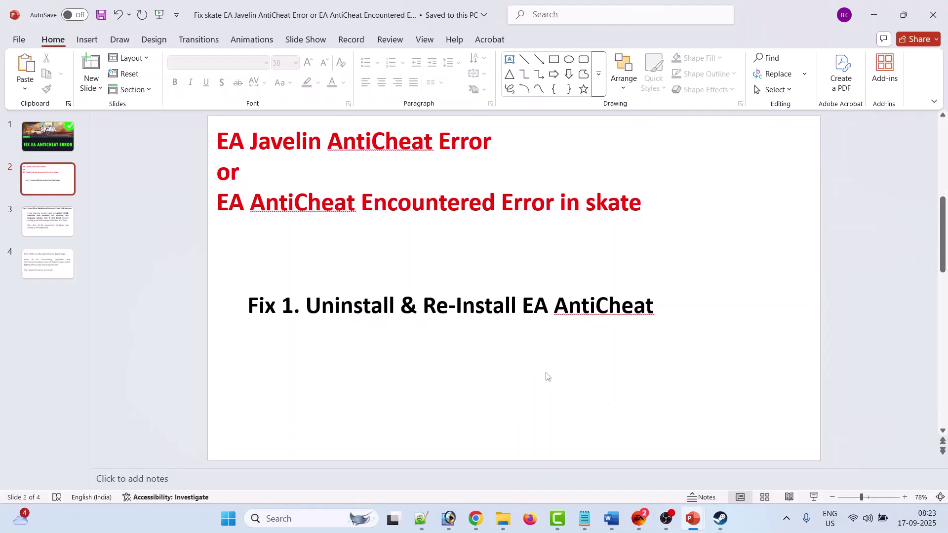
# In File Explorer, browse to C:\Program Files\EA\AC, where EAAntiCheat.Installer sits.
pyautogui.click(503, 519)
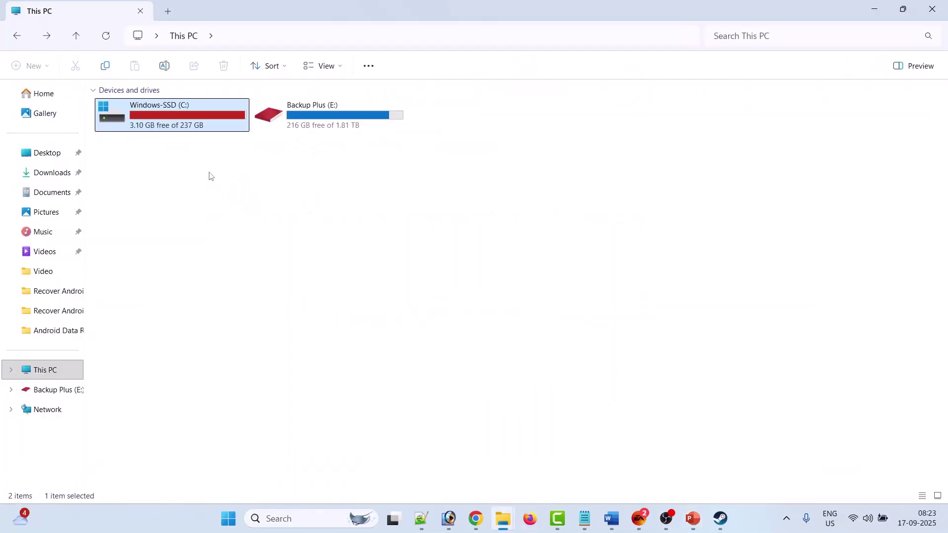
pyautogui.doubleClick(171, 129)
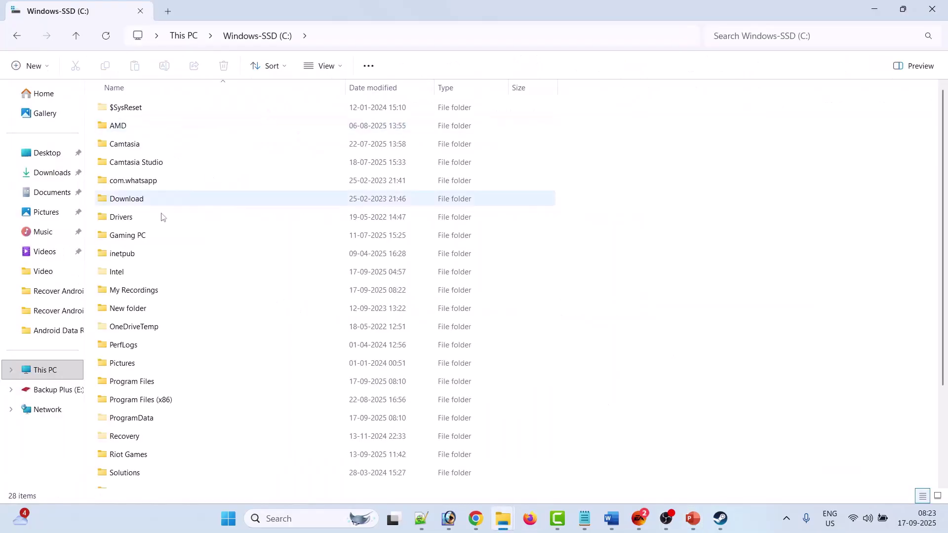
pyautogui.doubleClick(145, 387)
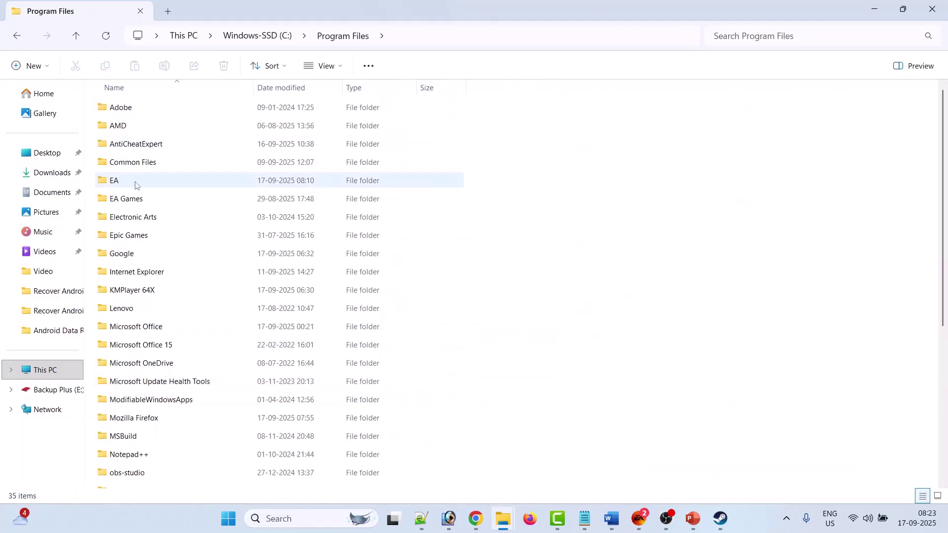
pyautogui.doubleClick(136, 182)
pyautogui.doubleClick(119, 109)
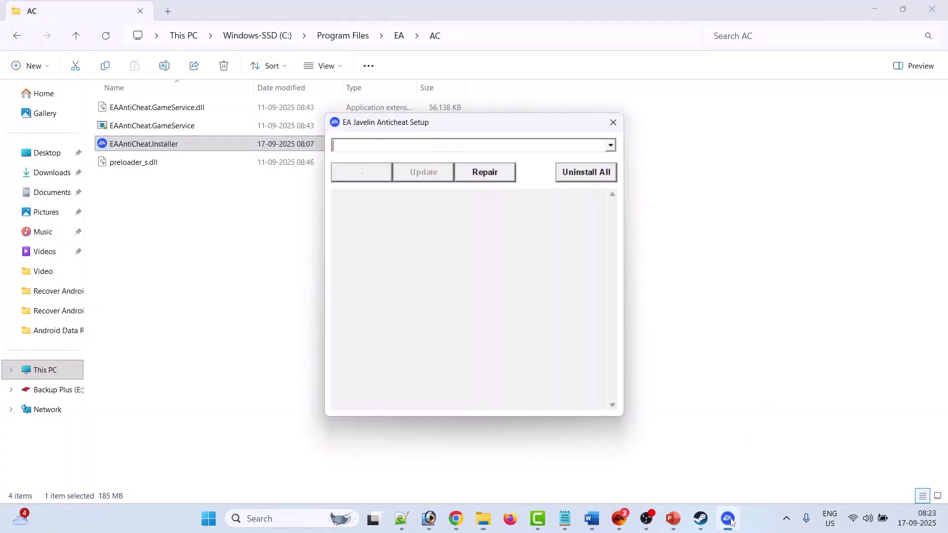
# Run Uninstall All in EA Javelin Anticheat Setup until the log reads Uninstall success.
pyautogui.click(592, 174)
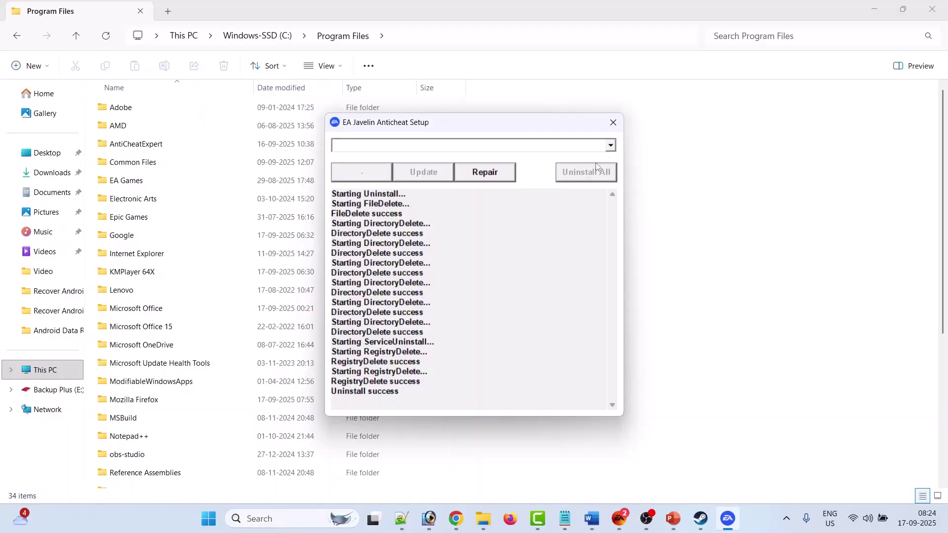
# Download EAAntiCheat.Installer in Chrome from the EA Help article's How to install section.
pyautogui.click(612, 123)
pyautogui.click(455, 518)
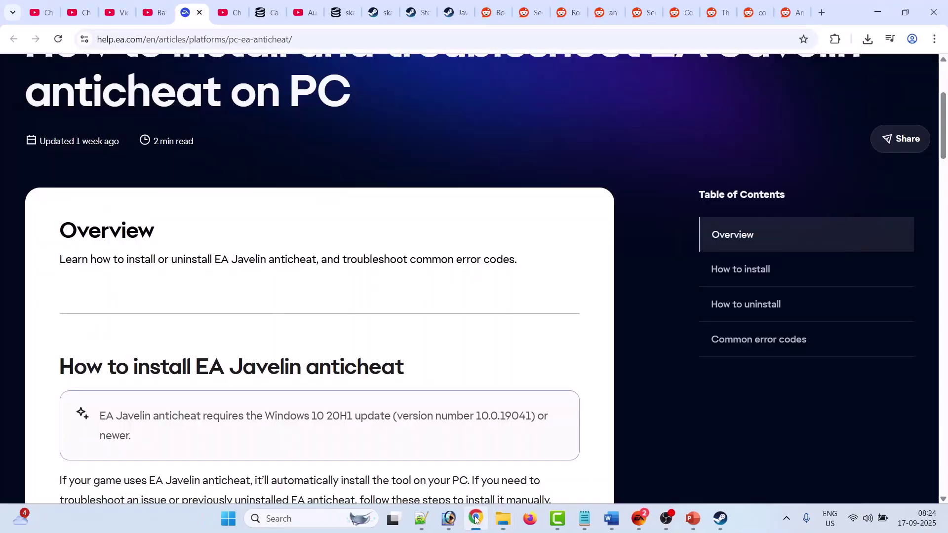
pyautogui.click(174, 40)
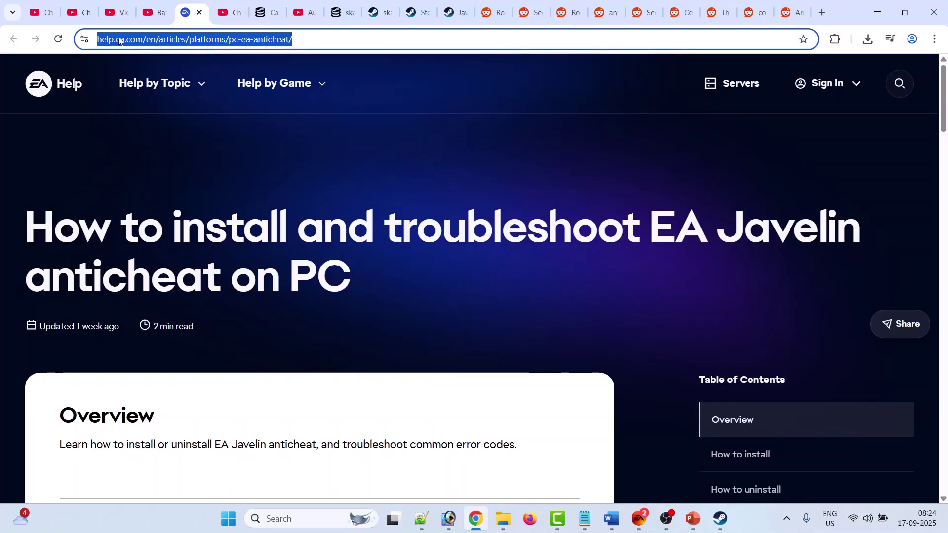
pyautogui.click(275, 265)
pyautogui.scroll(-5, 275, 264)
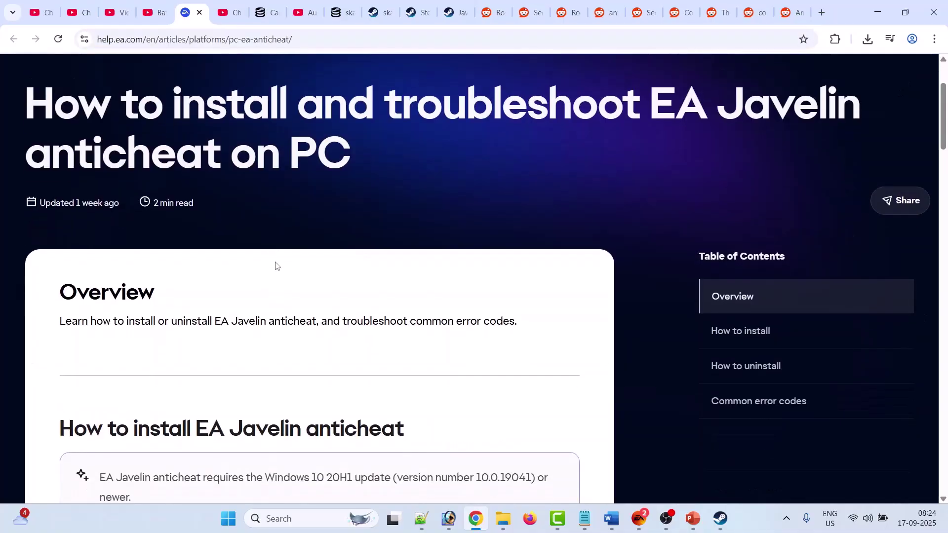
pyautogui.scroll(-5, 275, 266)
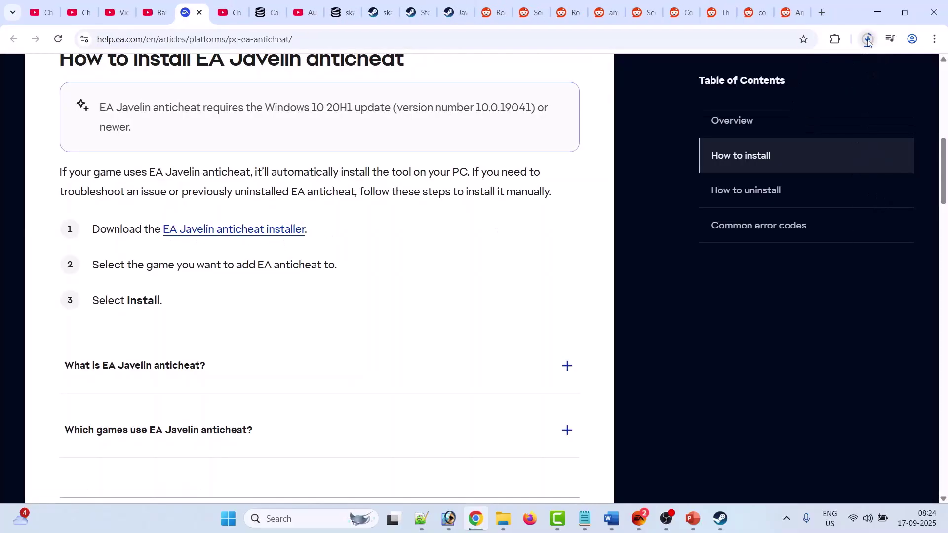
pyautogui.click(868, 39)
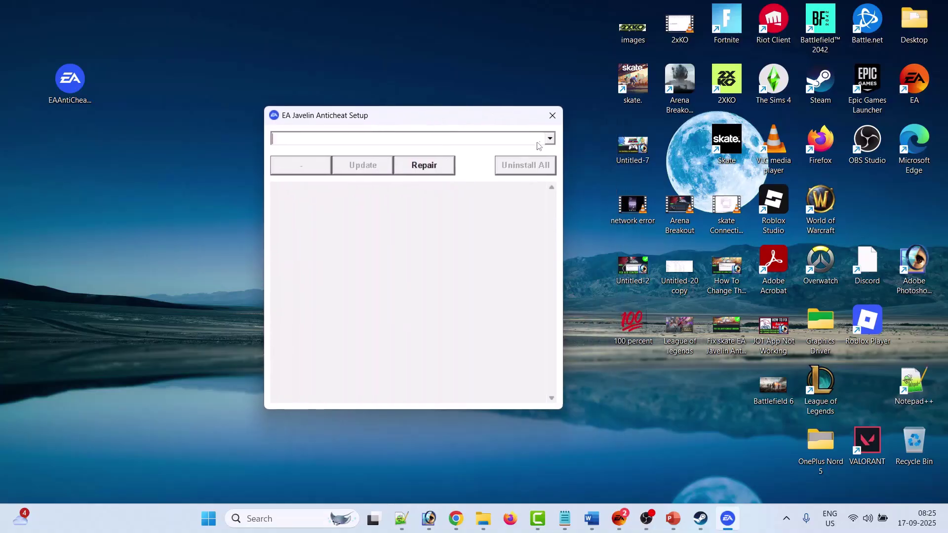
# Install the anticheat for skate., highlight the Install success log line, and close the setup.
pyautogui.click(549, 140)
pyautogui.scroll(-3, 356, 181)
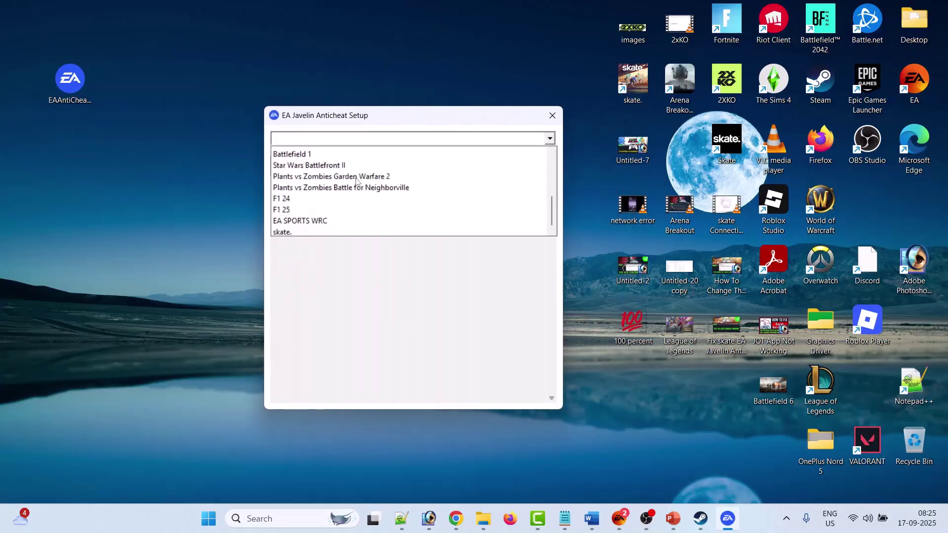
pyautogui.click(284, 231)
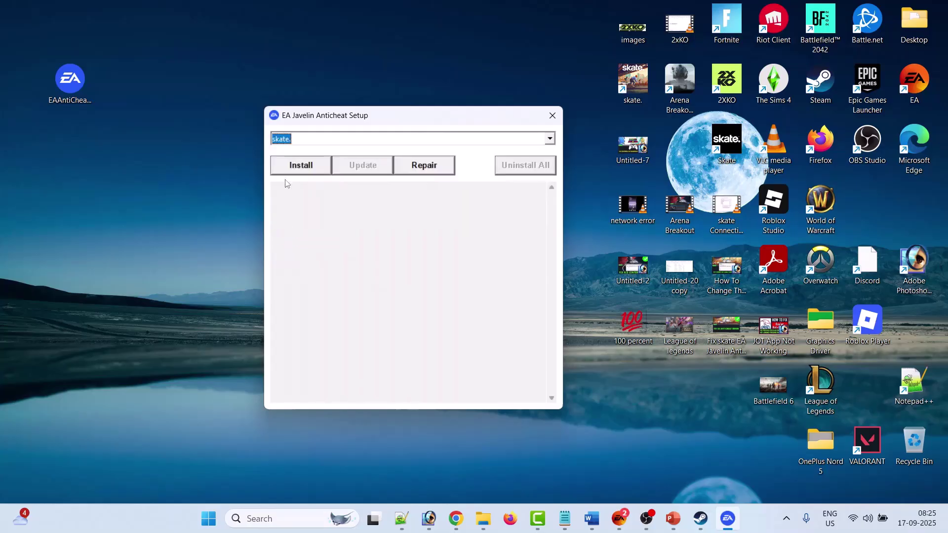
pyautogui.click(300, 168)
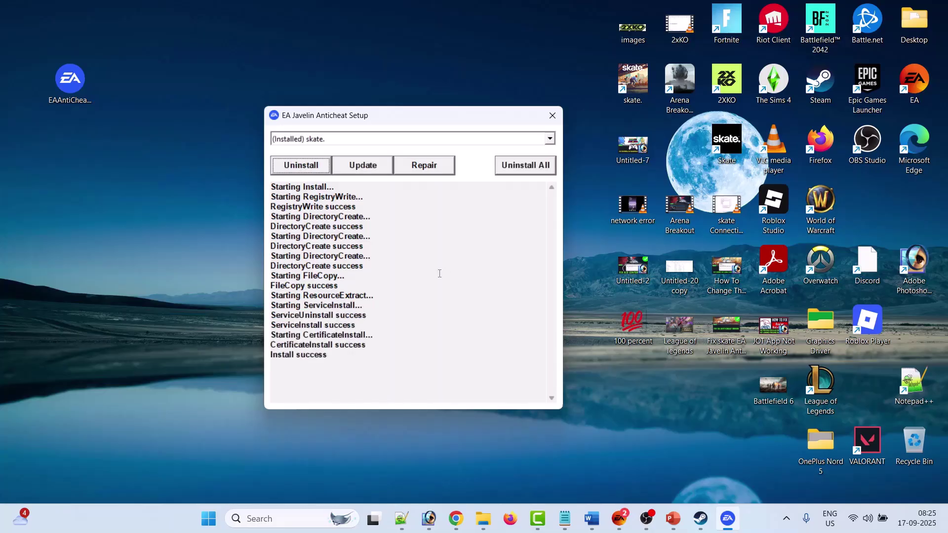
pyautogui.moveTo(337, 358); pyautogui.dragTo(271, 355)
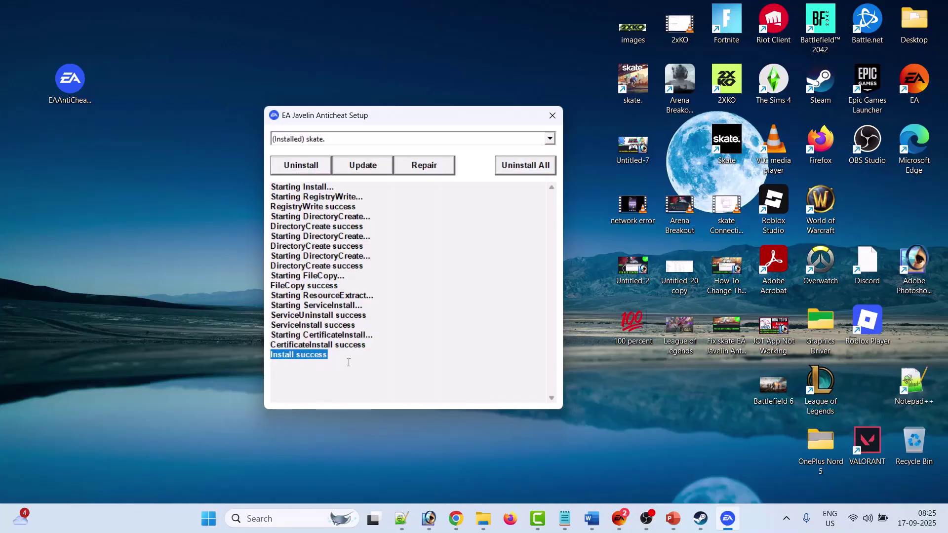
pyautogui.moveTo(344, 359); pyautogui.dragTo(272, 355)
pyautogui.click(552, 115)
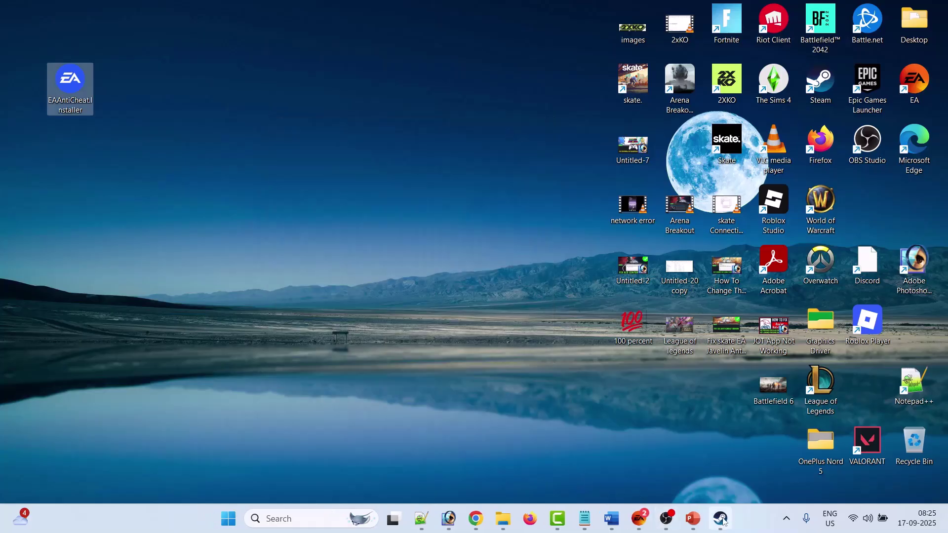
# View the skate. page in the Steam library, then return to PowerPoint slide 3 (Fix 2).
pyautogui.click(721, 520)
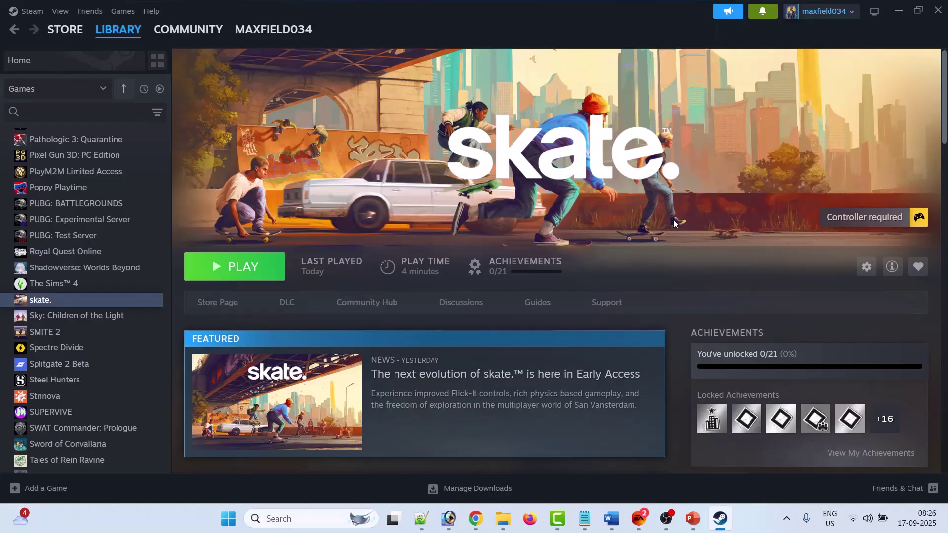
pyautogui.hotkey('alt', 'Tab')
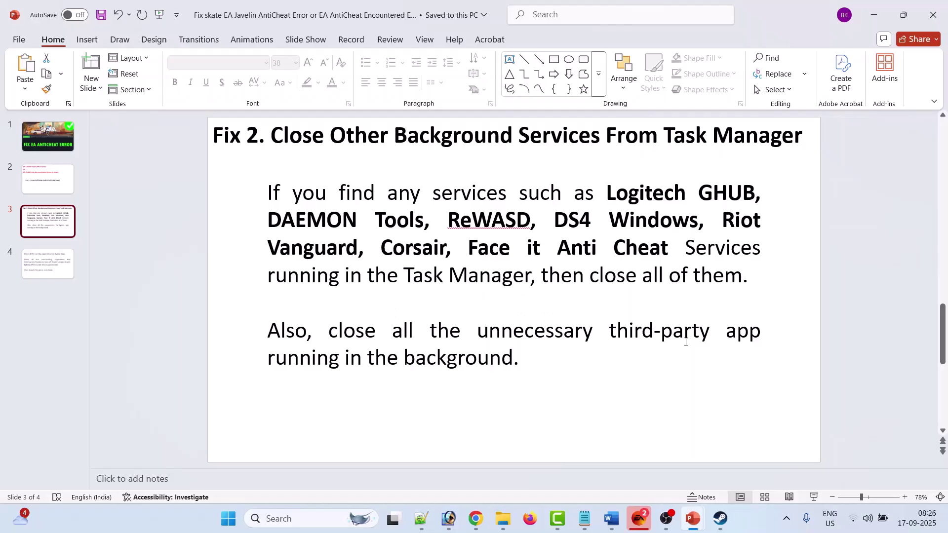
# Show slide 4 on closing overlay and overclocking apps, checking the hidden tray icons.
pyautogui.click(48, 264)
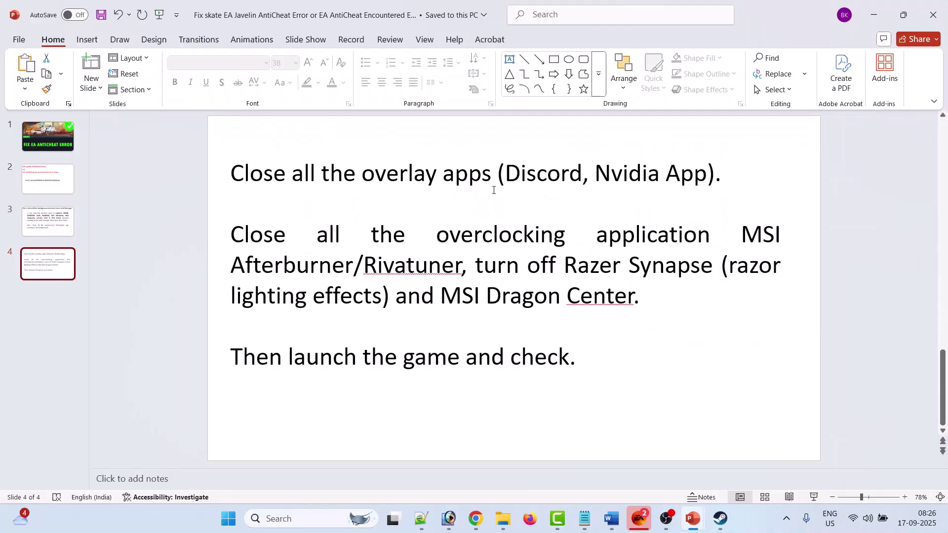
pyautogui.click(787, 519)
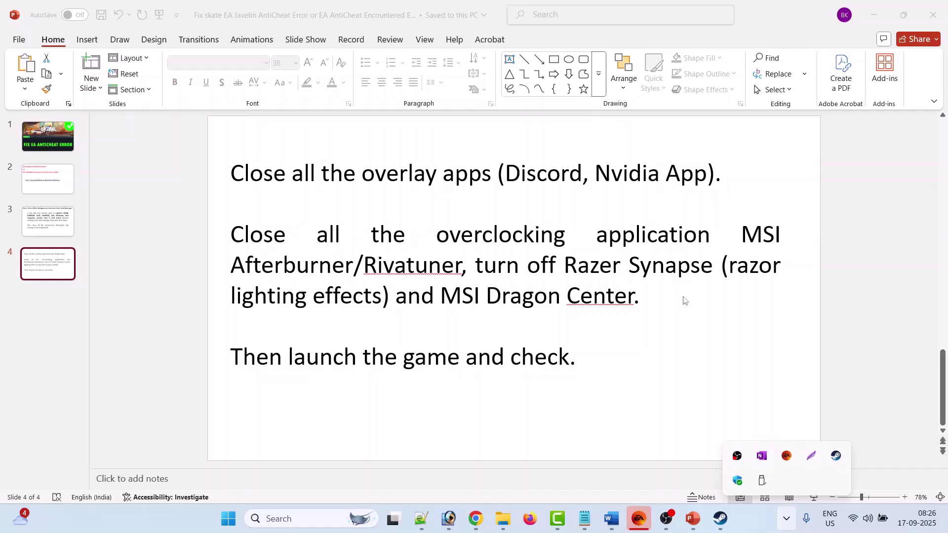
pyautogui.click(641, 293)
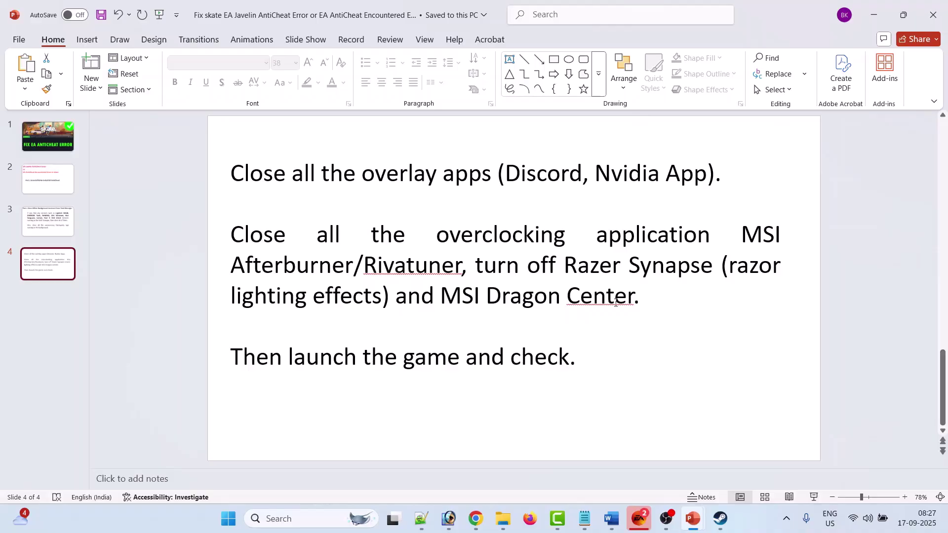
# Return from Steam to PowerPoint and show slide 2 with the Fix 1 reinstall heading.
pyautogui.click(721, 519)
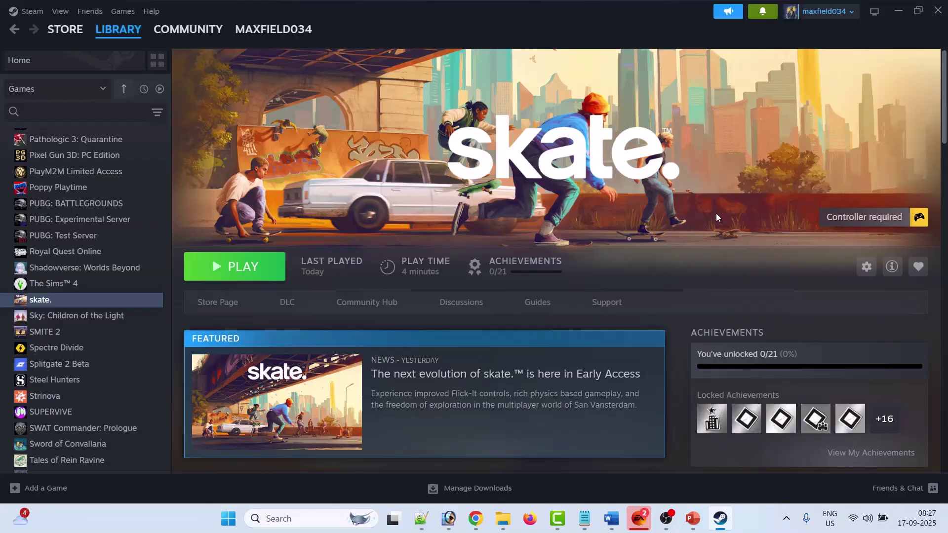
pyautogui.hotkey('alt', 'Tab')
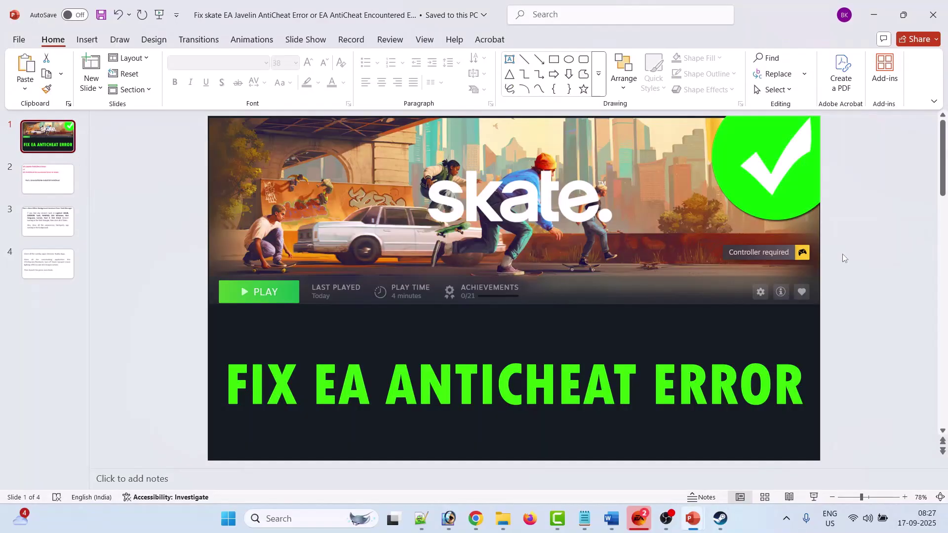
pyautogui.scroll(-1, 348, 184)
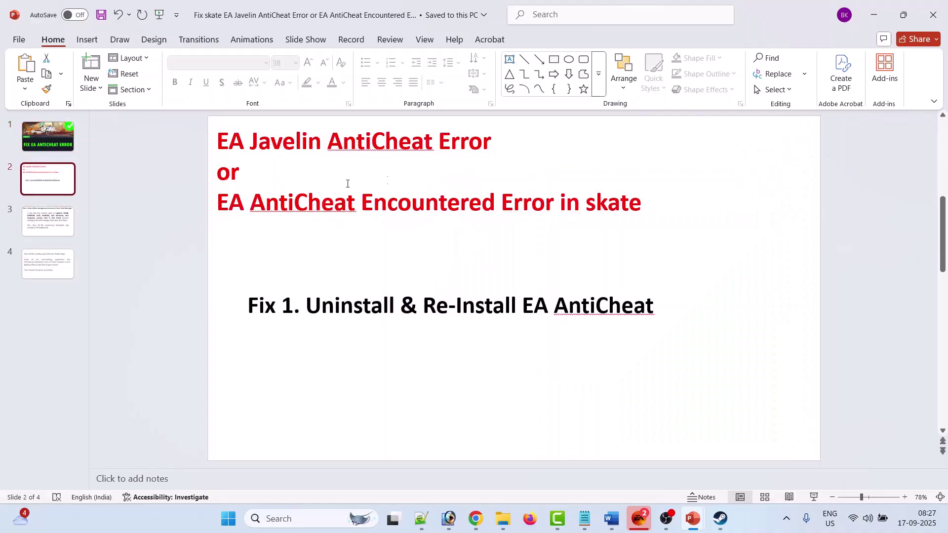